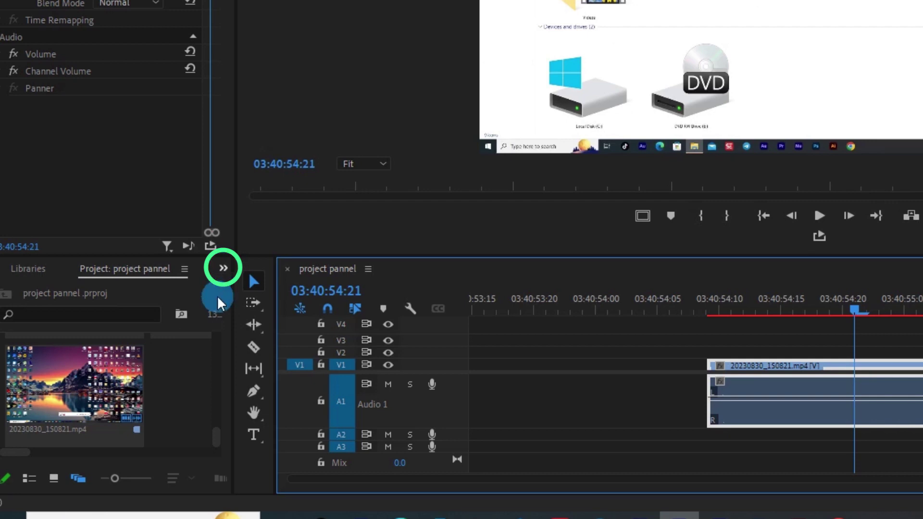
# Bring the project pannel Project panel to the front and widen its panel group until all its tools show.
pyautogui.click(223, 271)
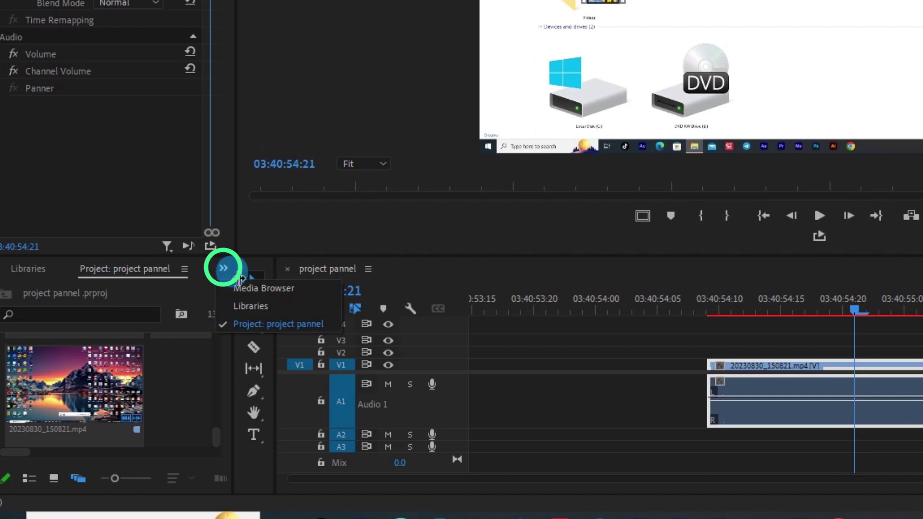
pyautogui.click(275, 323)
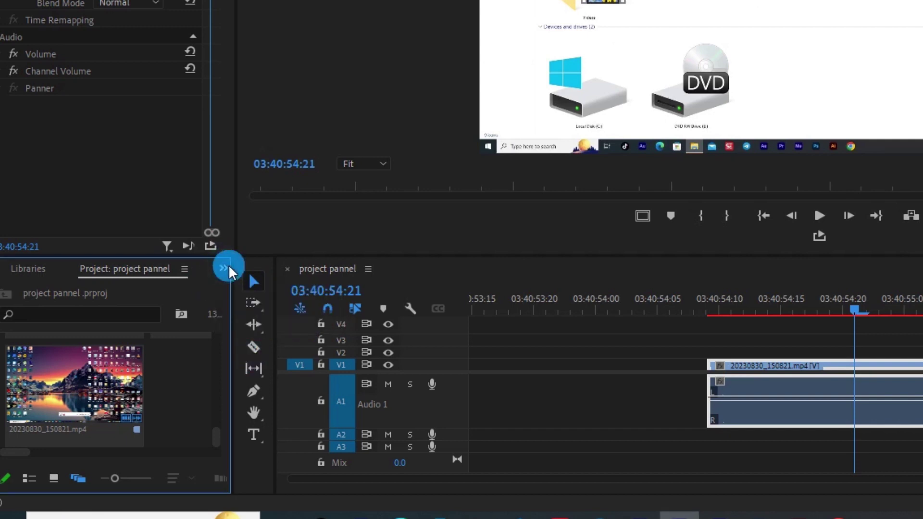
pyautogui.moveTo(237, 273); pyautogui.dragTo(332, 272)
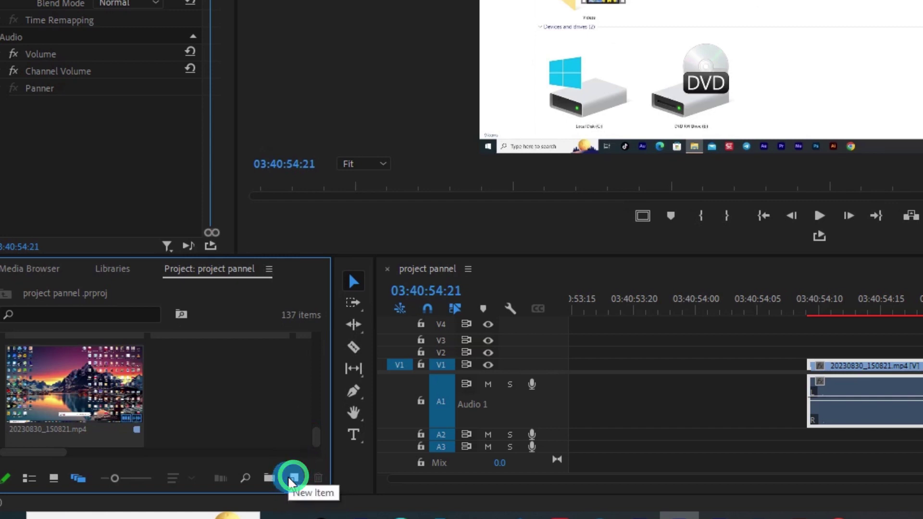
# View the Libraries and Media Browser panels and return to the Project panel.
pyautogui.click(102, 269)
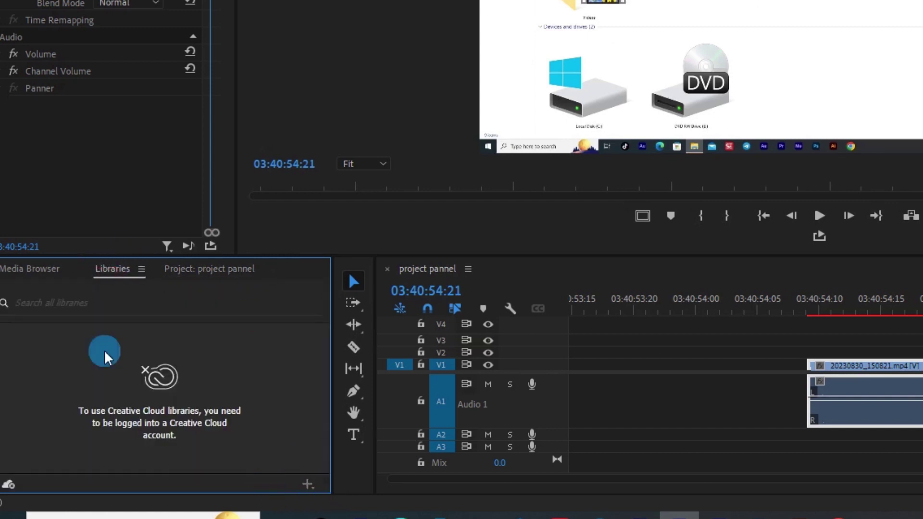
pyautogui.click(34, 269)
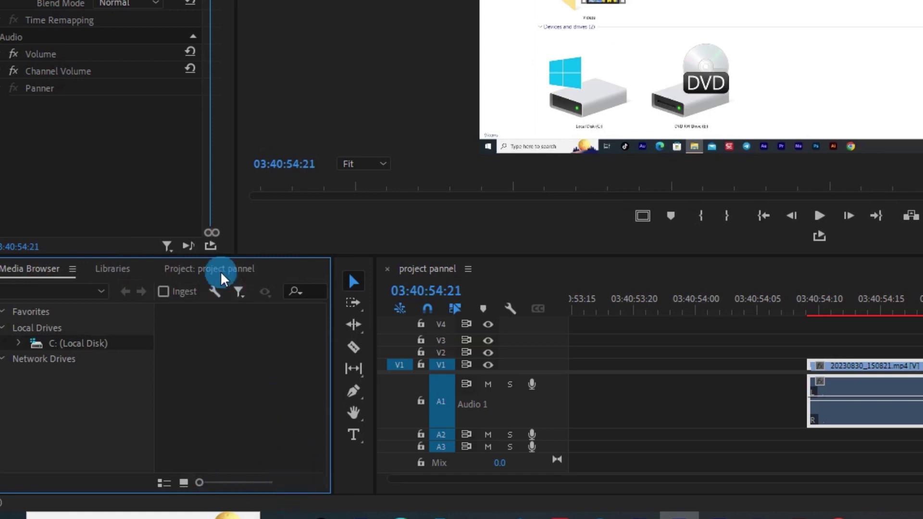
pyautogui.click(207, 267)
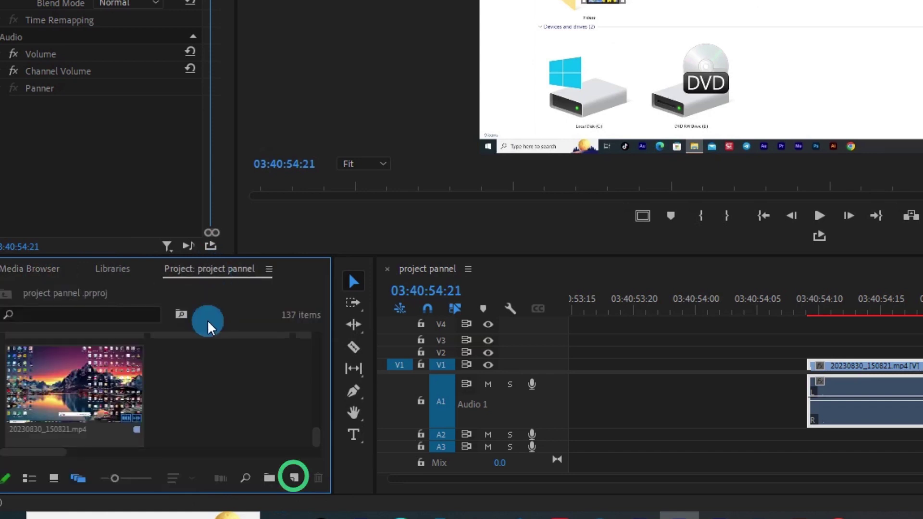
# Create an adjustment layer of 1920 by 1080 at 25.00 fps with Square Pixels (1.0).
pyautogui.click(292, 484)
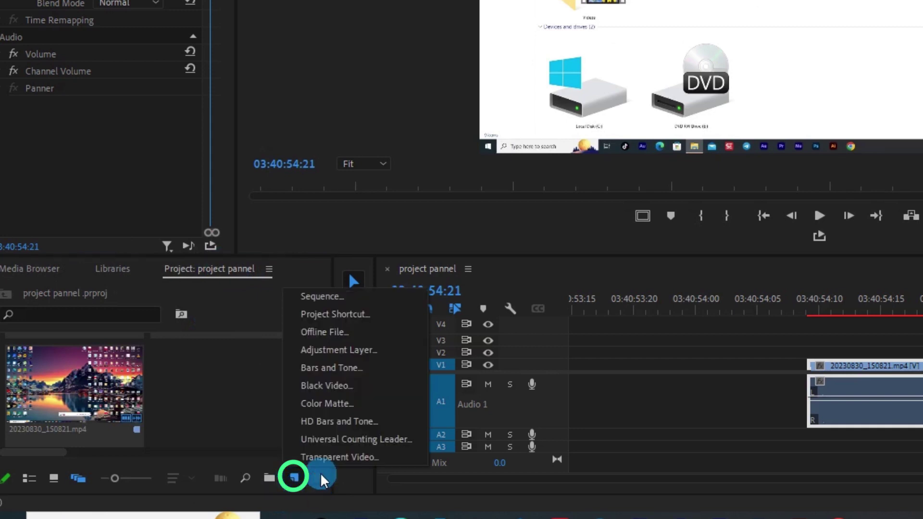
pyautogui.click(342, 349)
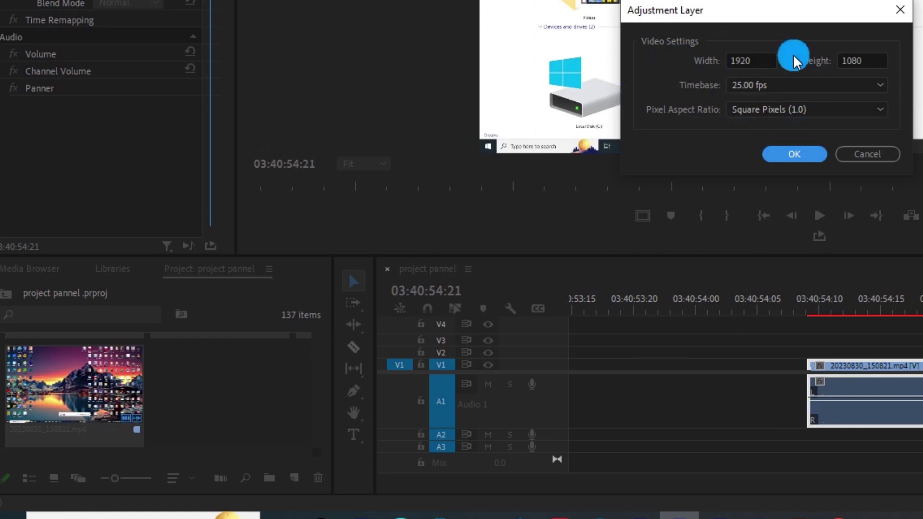
pyautogui.click(784, 153)
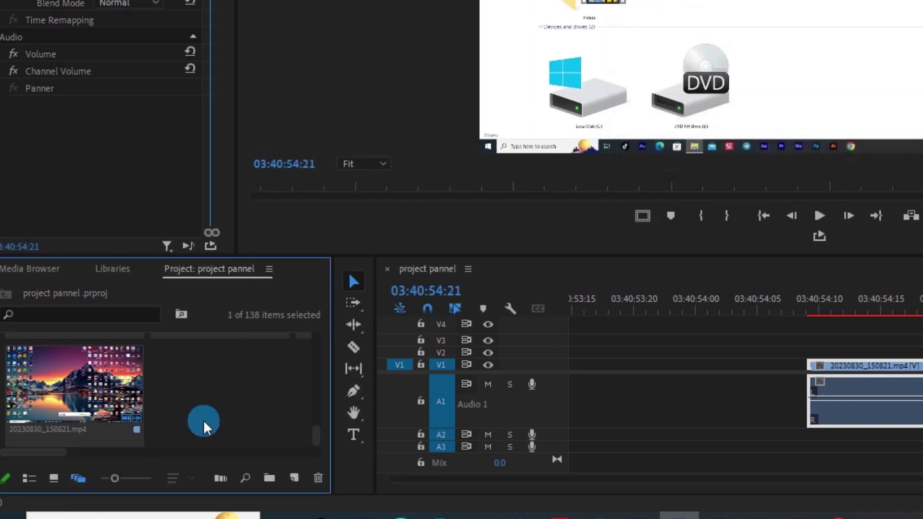
# Place the adjustment layer on track V2 and trim its start to the start of the 20230830_150821.mp4 clip.
pyautogui.scroll(-4, 212, 413)
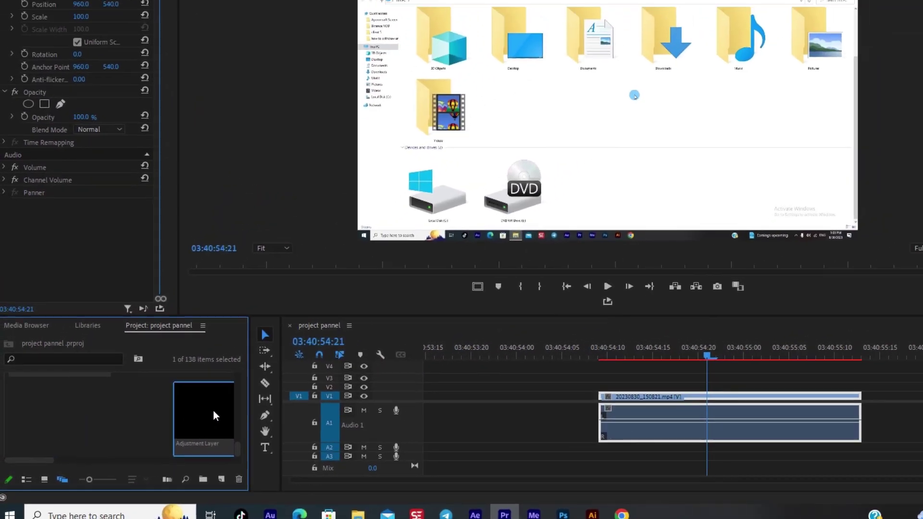
pyautogui.moveTo(213, 410); pyautogui.dragTo(534, 390)
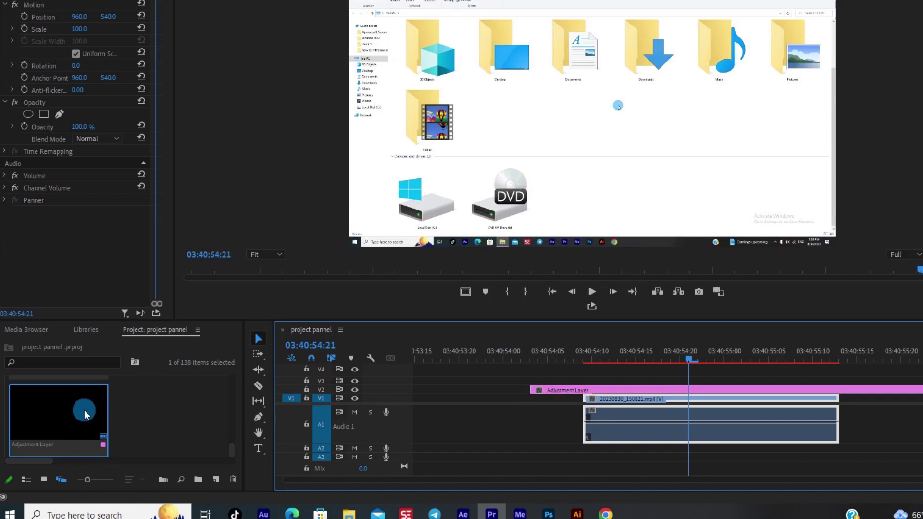
pyautogui.click(535, 397)
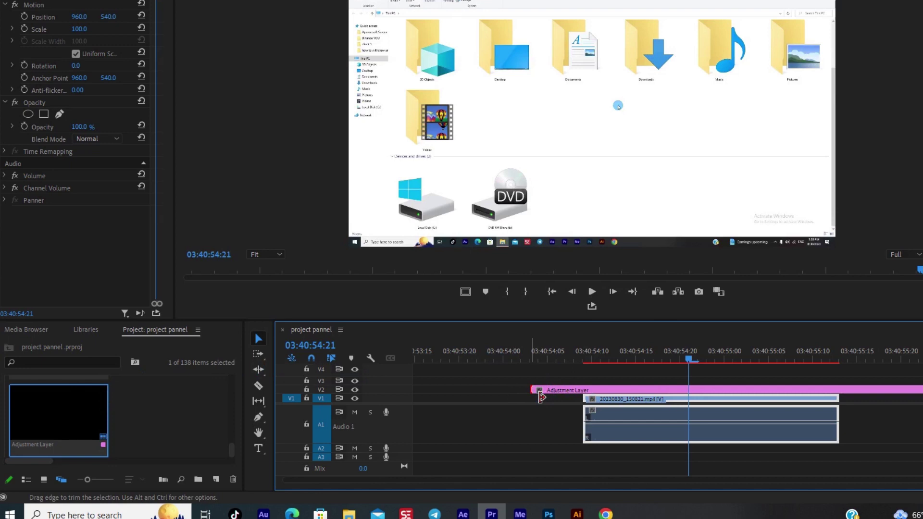
pyautogui.moveTo(542, 397); pyautogui.dragTo(586, 393)
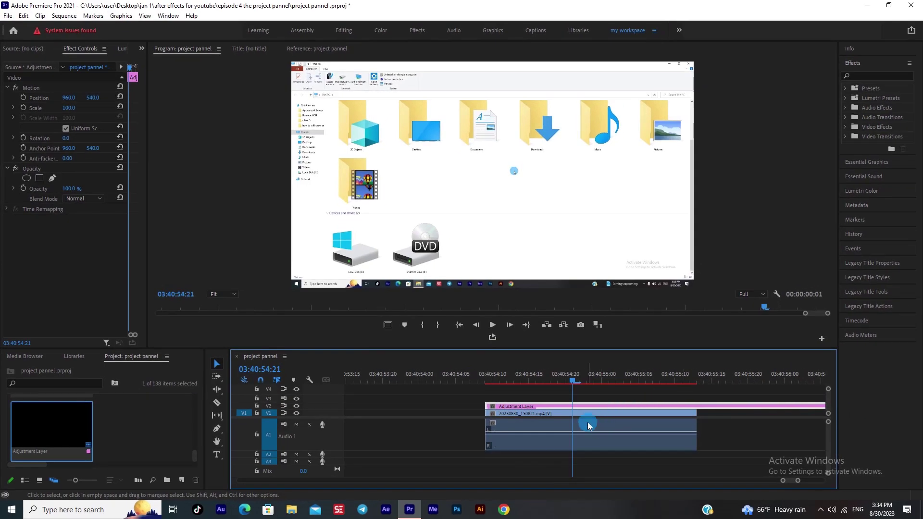
# Trim the end of the adjustment layer on V2 to the end of the video clip below it.
pyautogui.press('-')
pyautogui.press('-')
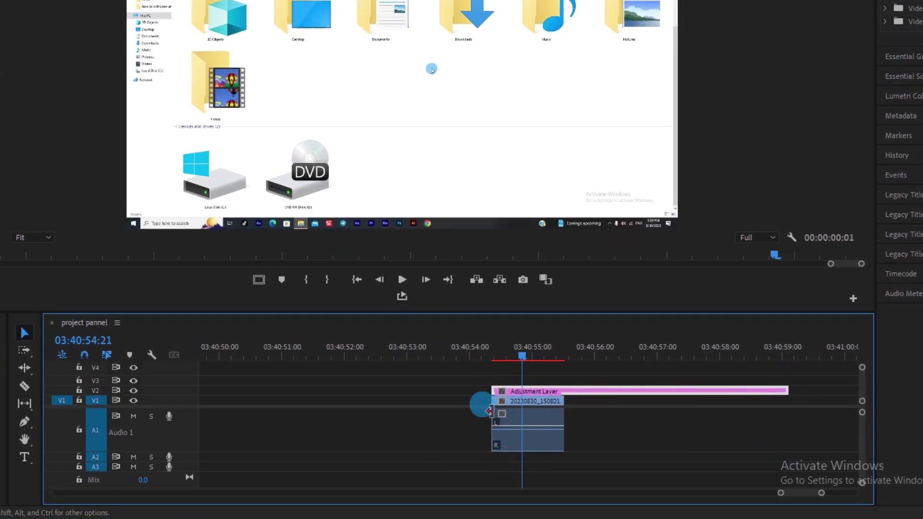
pyautogui.click(789, 392)
pyautogui.moveTo(795, 395); pyautogui.dragTo(575, 406)
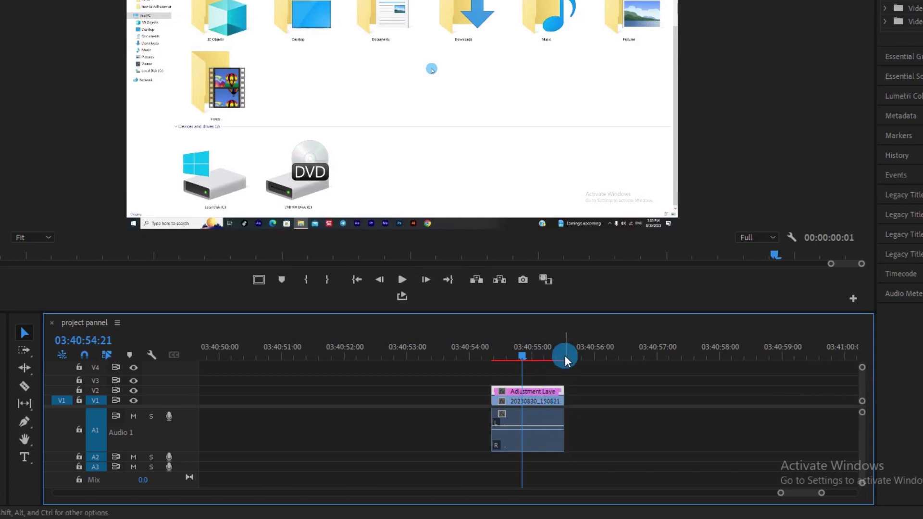
pyautogui.moveTo(567, 390); pyautogui.dragTo(573, 391)
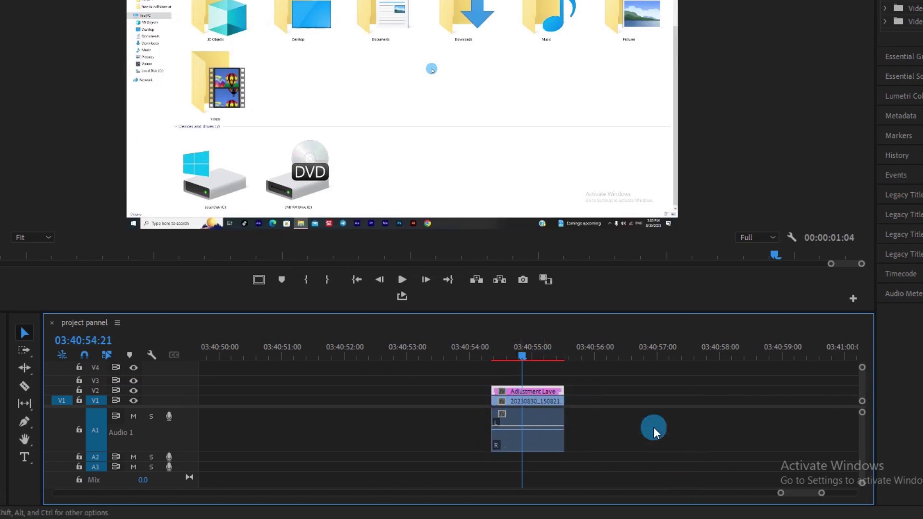
# Move the playhead to 03:40:54:22, within the adjustment layer and the clip.
pyautogui.press('=')
pyautogui.press('=')
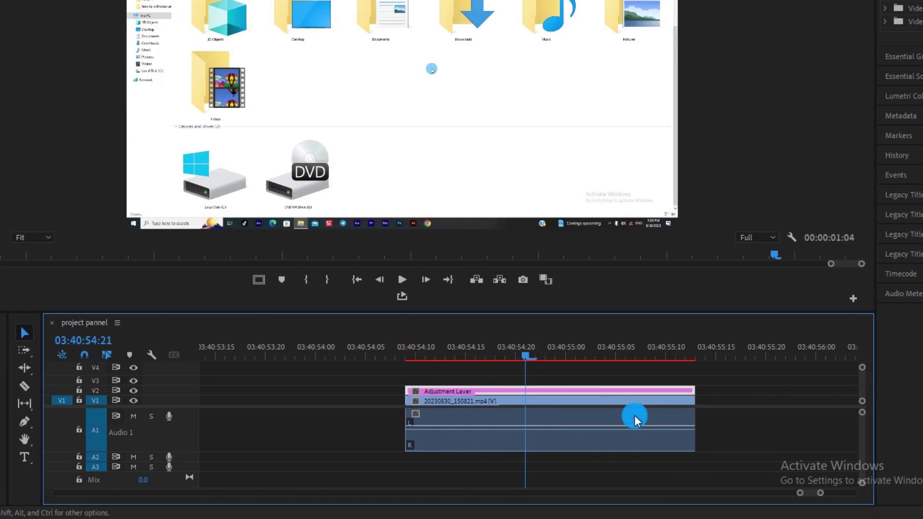
pyautogui.press('=')
pyautogui.press('-')
pyautogui.press('=')
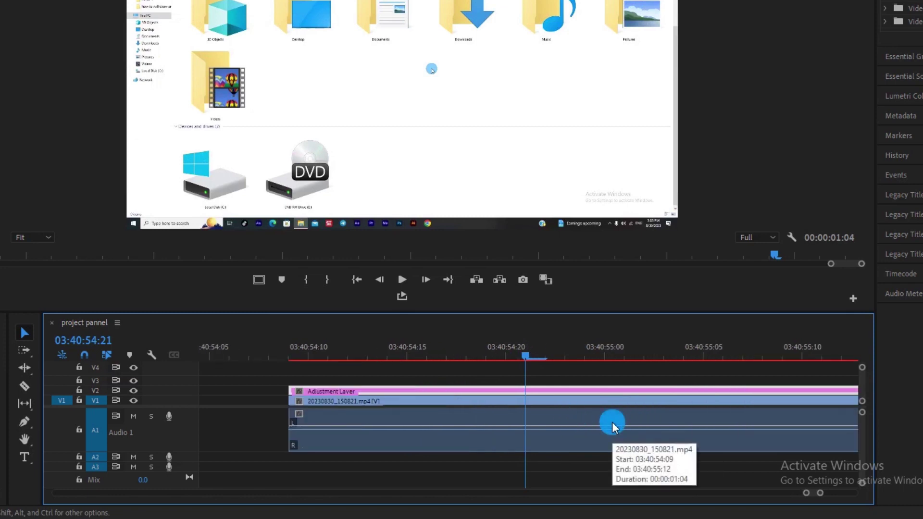
pyautogui.press('-')
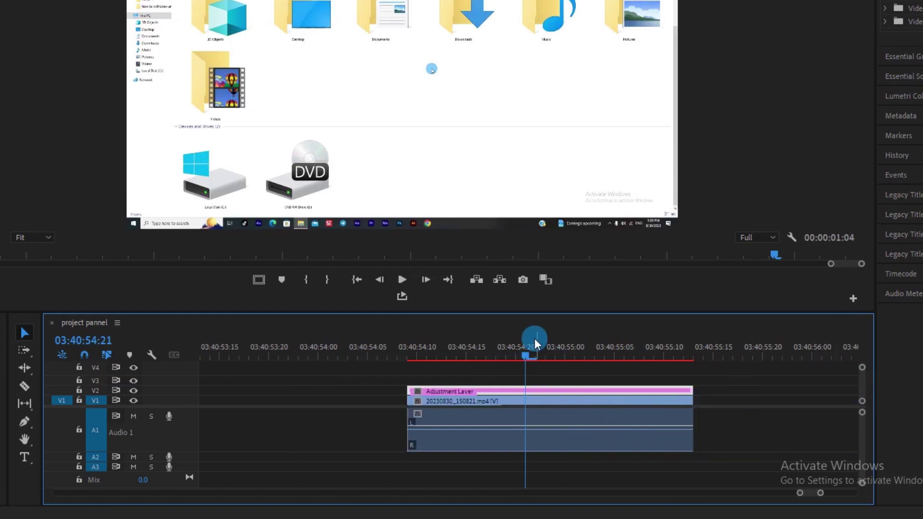
pyautogui.moveTo(548, 364); pyautogui.dragTo(535, 361)
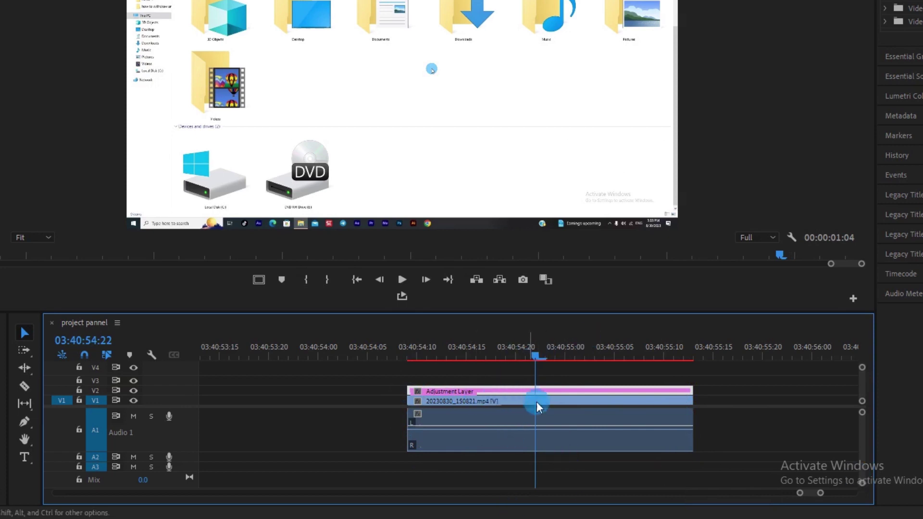
# Scrub across the span of the adjustment layer and back to 03:40:54:22, and select the adjustment layer on V2.
pyautogui.click(435, 446)
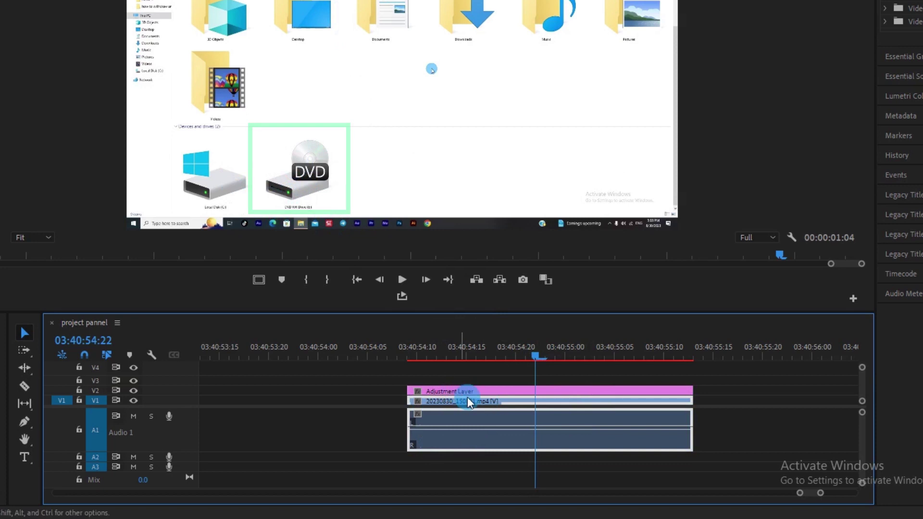
pyautogui.click(488, 391)
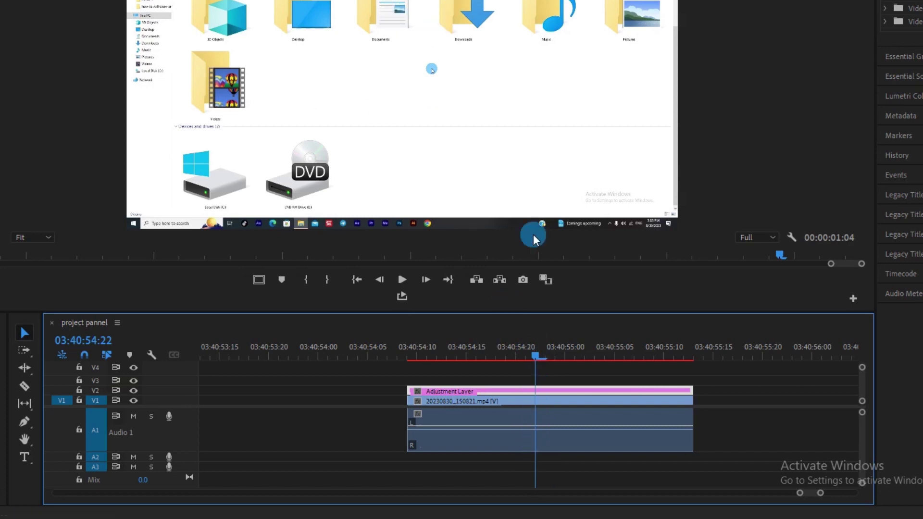
pyautogui.moveTo(535, 357); pyautogui.dragTo(407, 359)
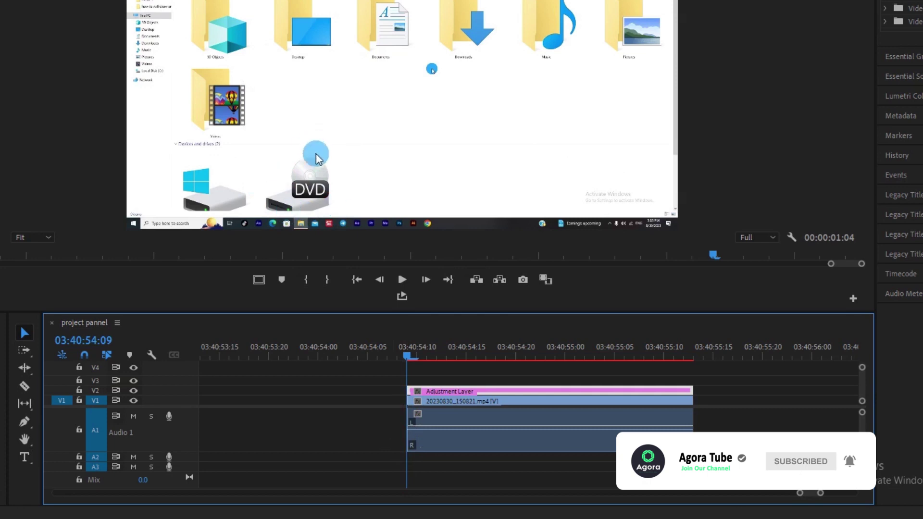
pyautogui.moveTo(408, 358); pyautogui.dragTo(688, 354)
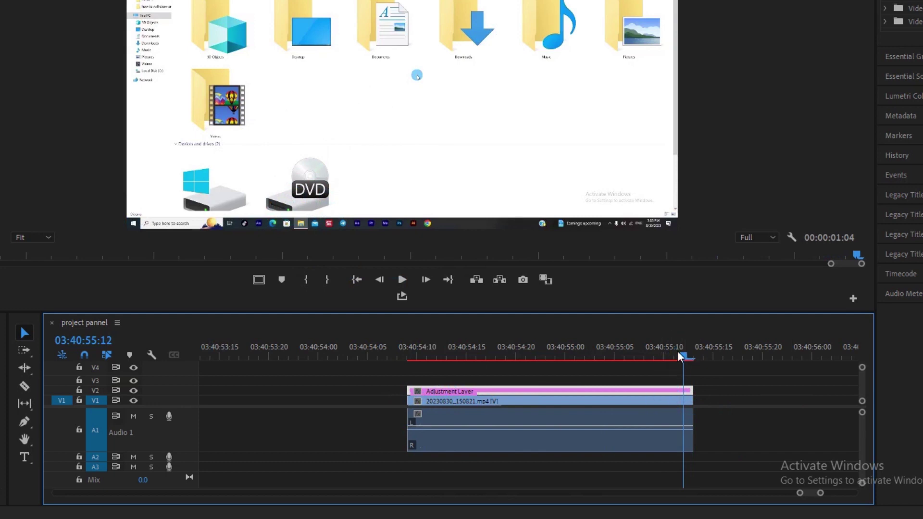
pyautogui.moveTo(686, 356); pyautogui.dragTo(539, 360)
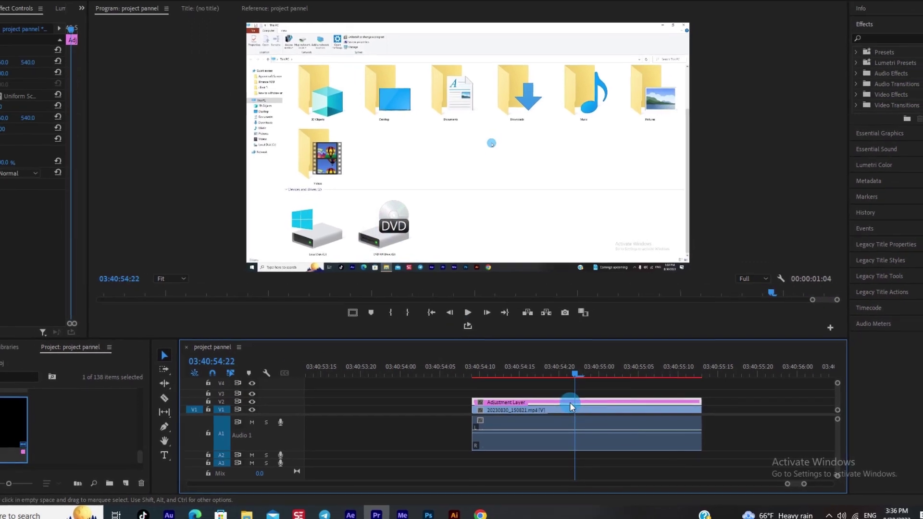
pyautogui.click(581, 430)
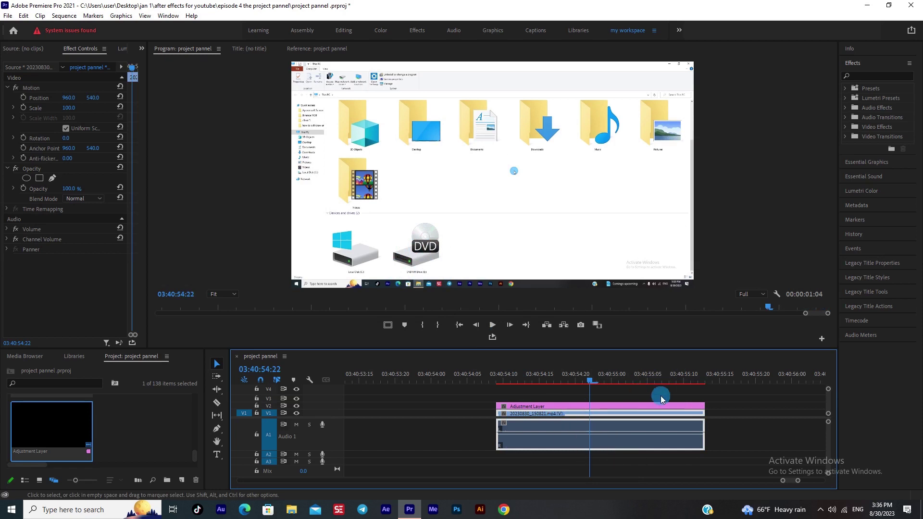
pyautogui.click(582, 408)
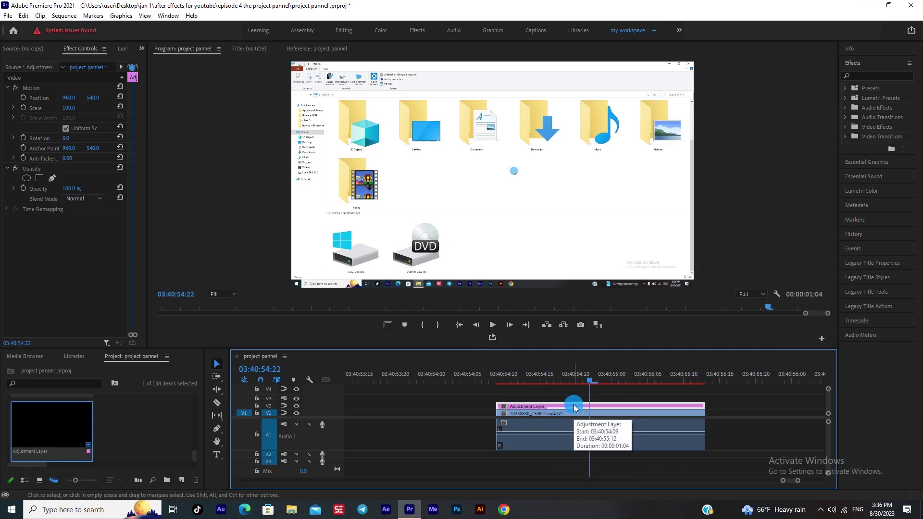
pyautogui.click(894, 77)
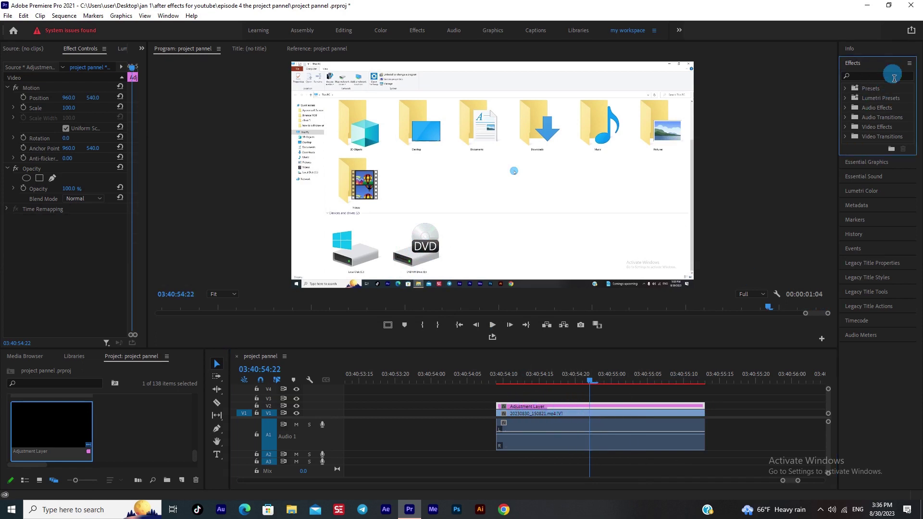
pyautogui.click(869, 64)
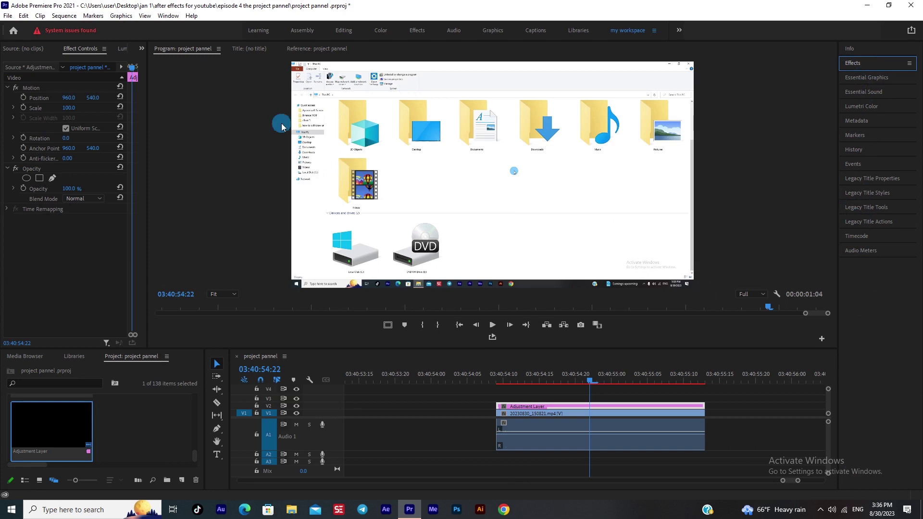
pyautogui.click(168, 16)
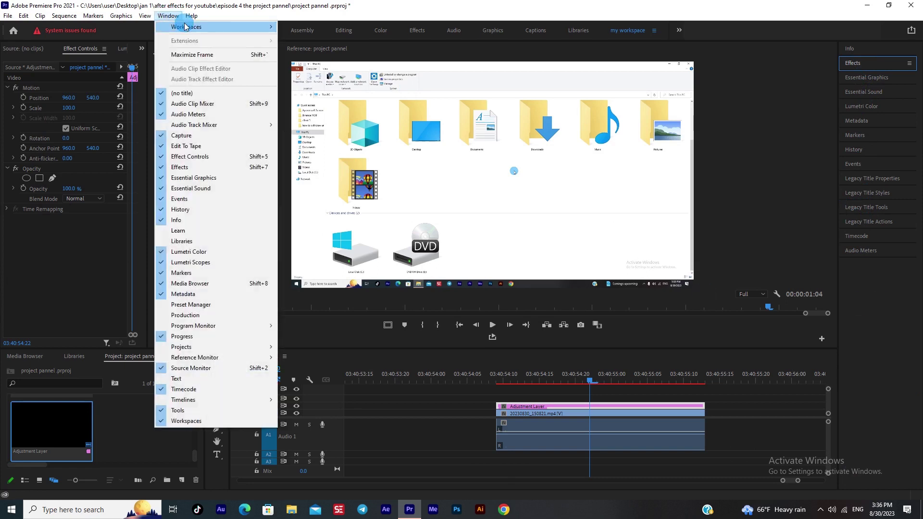
pyautogui.moveTo(186, 27)
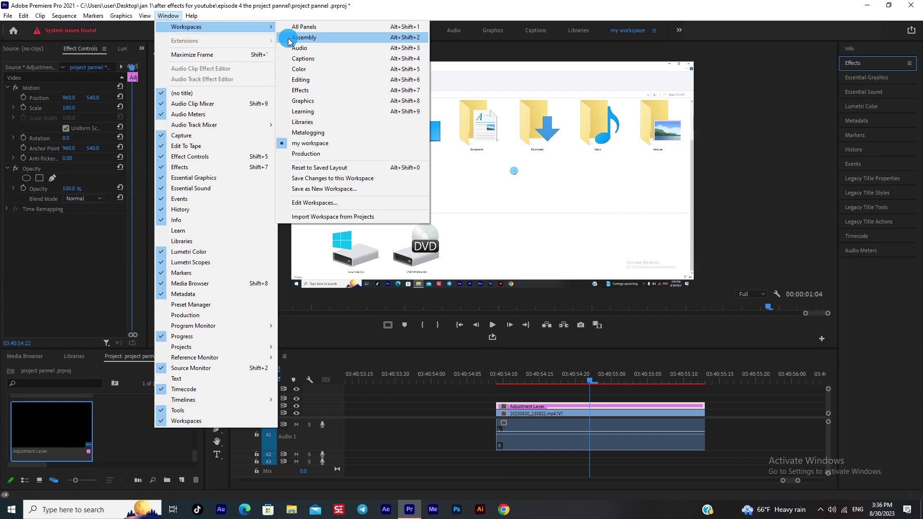
pyautogui.click(447, 4)
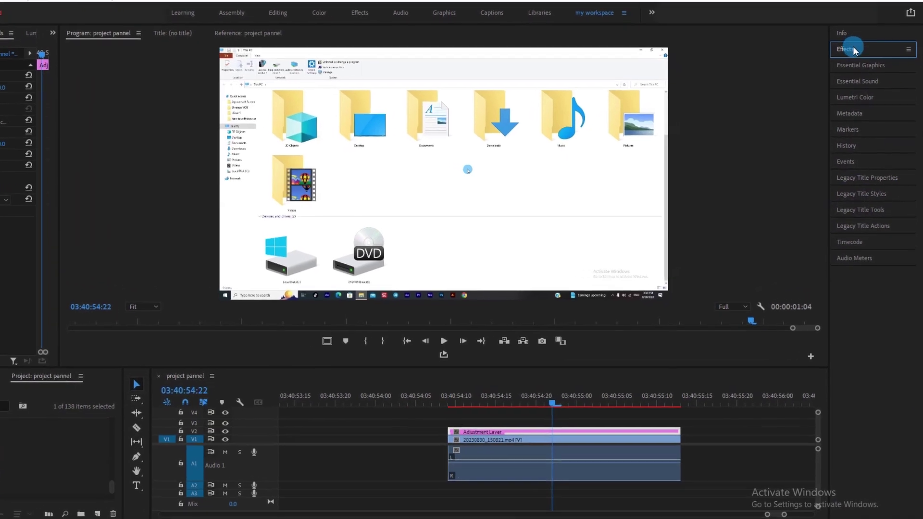
# Open the Effects panel and expand the Video Effects folder.
pyautogui.click(858, 57)
pyautogui.click(854, 57)
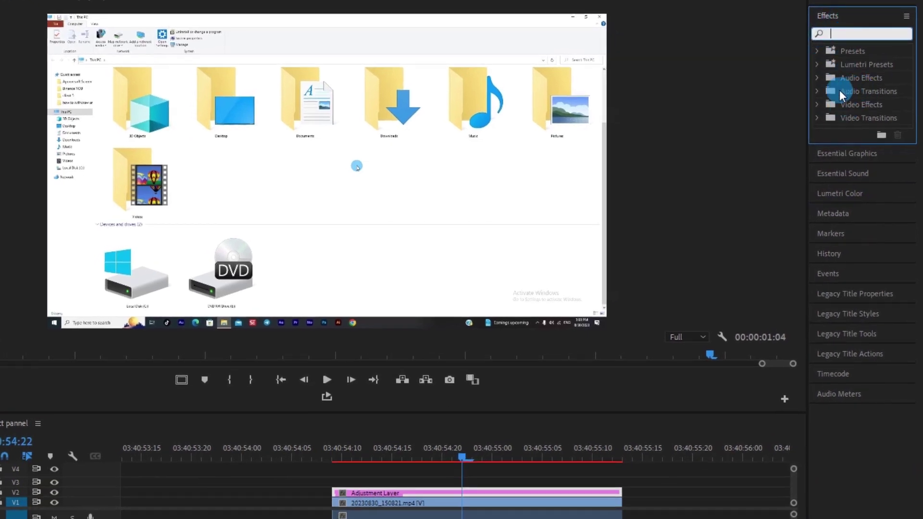
pyautogui.click(847, 90)
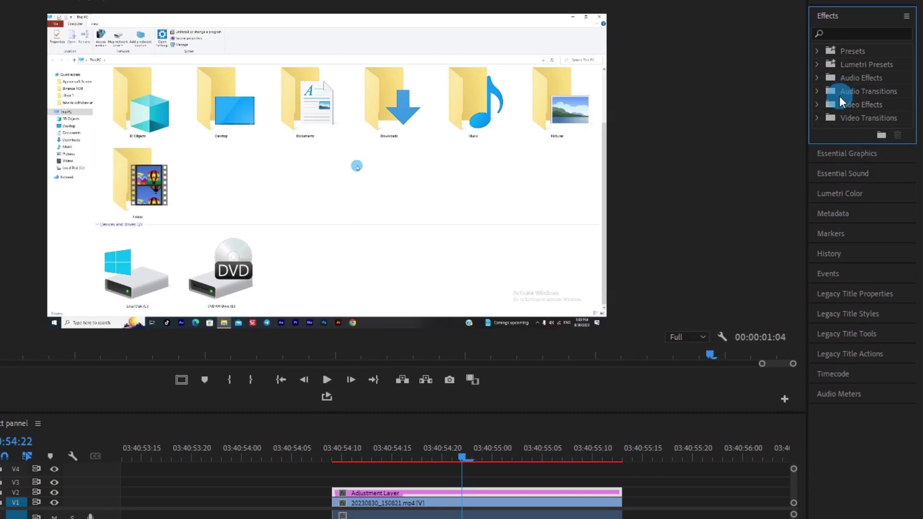
pyautogui.click(816, 104)
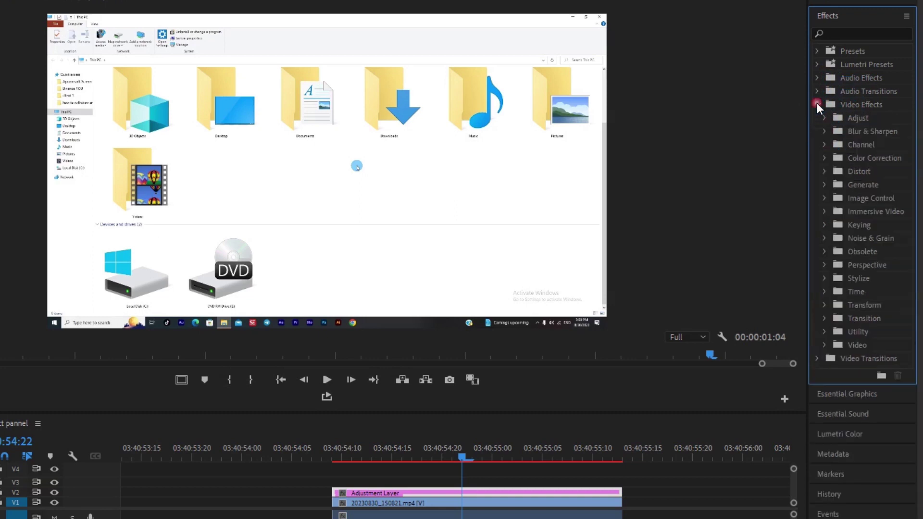
# Apply the Gaussian Blur effect from the Blur & Sharpen folder to the adjustment layer on V2.
pyautogui.click(822, 130)
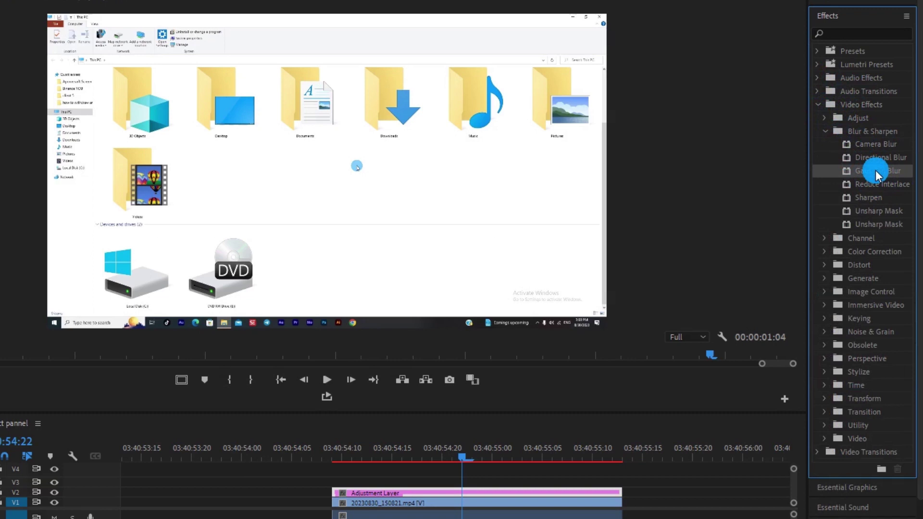
pyautogui.moveTo(876, 170); pyautogui.dragTo(697, 259)
pyautogui.moveTo(489, 483)
pyautogui.mouseDown()
pyautogui.moveTo(485, 504)
pyautogui.moveTo(484, 470)
pyautogui.moveTo(487, 500)
pyautogui.moveTo(480, 492)
pyautogui.mouseUp()
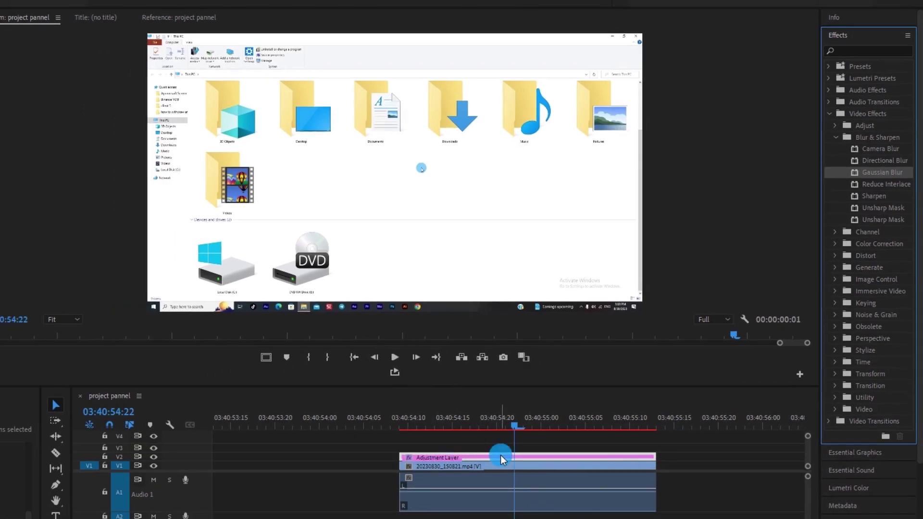
# Compare the effect settings of the video clip on V1 with those of the adjustment layer on V2, including its Gaussian Blur.
pyautogui.click(502, 468)
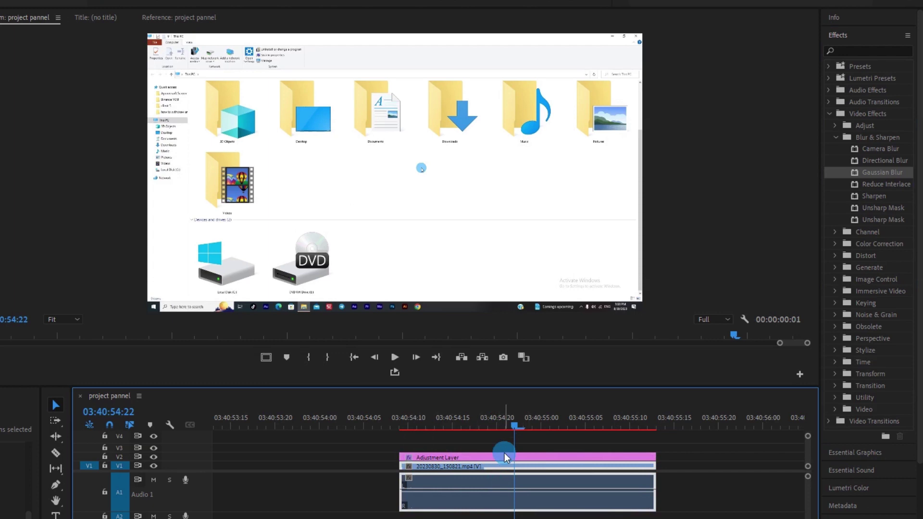
pyautogui.click(488, 456)
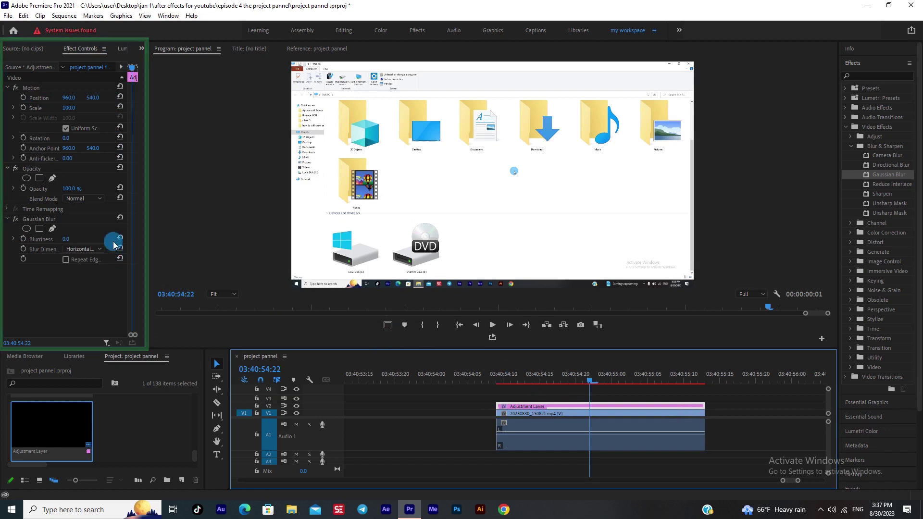
pyautogui.click(40, 220)
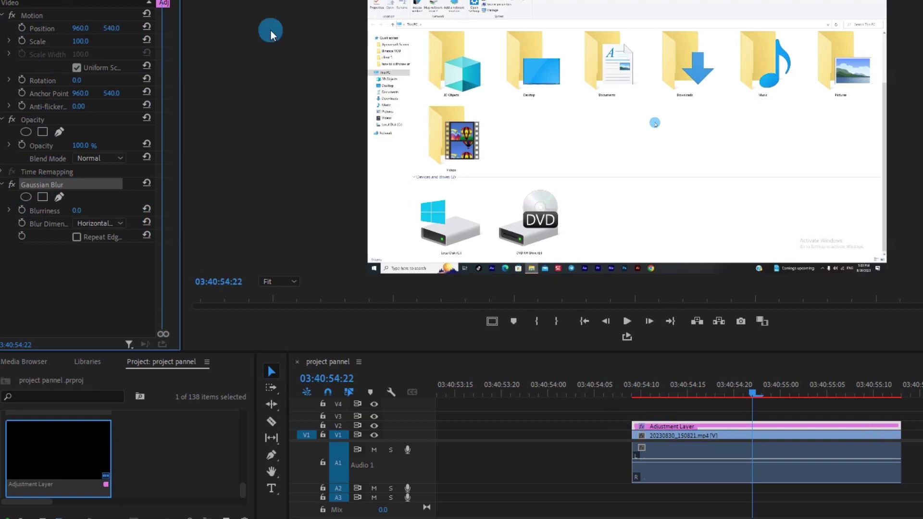
pyautogui.click(699, 450)
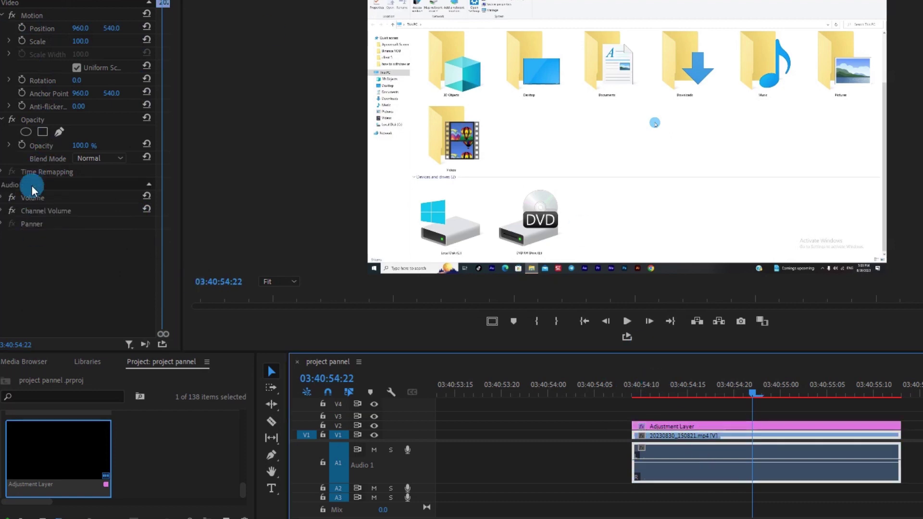
pyautogui.click(726, 428)
pyautogui.click(54, 188)
pyautogui.click(49, 185)
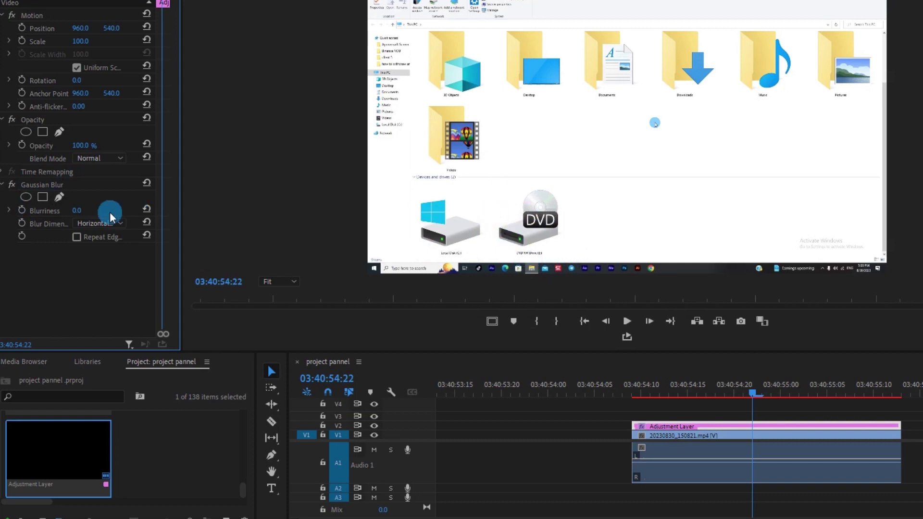
# Add a rectangular mask to the adjustment layer's Gaussian Blur and move it over the DVD drive icon in the video frame.
pyautogui.click(46, 199)
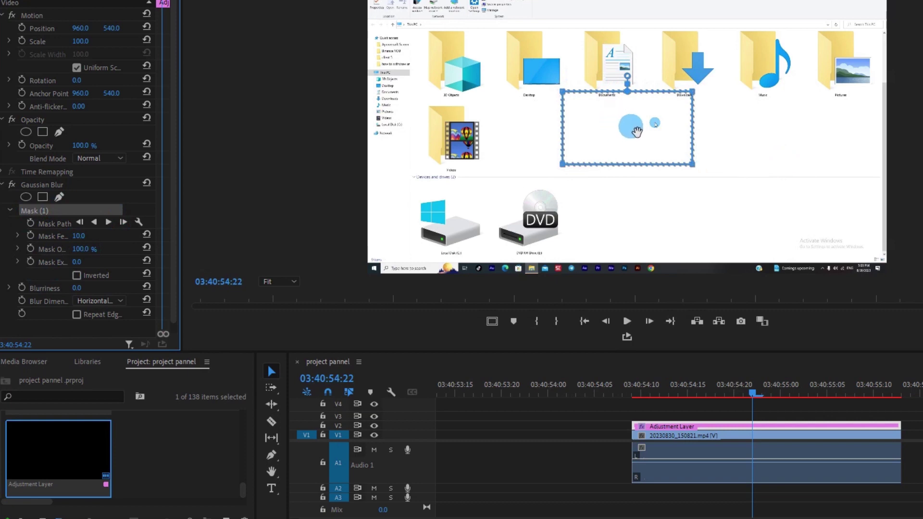
pyautogui.moveTo(637, 132)
pyautogui.mouseDown()
pyautogui.moveTo(660, 129)
pyautogui.moveTo(607, 117)
pyautogui.moveTo(622, 133)
pyautogui.mouseUp()
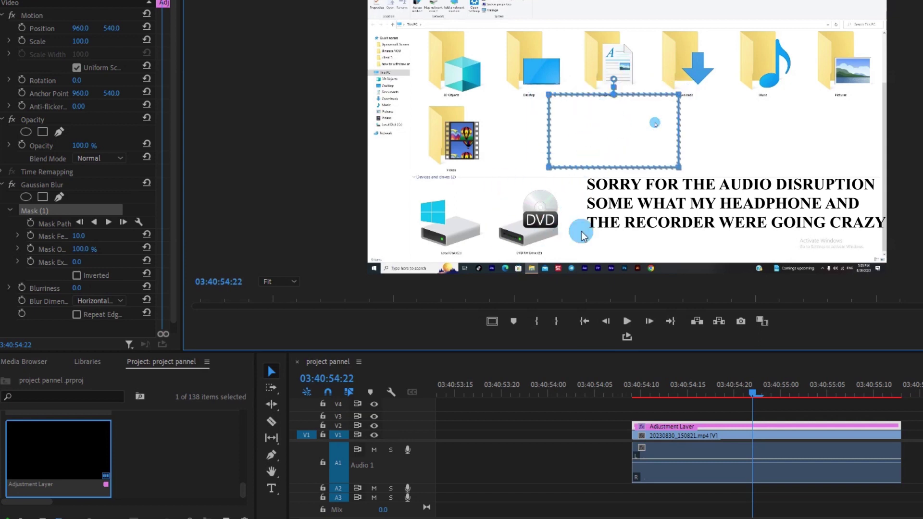
pyautogui.moveTo(626, 134); pyautogui.dragTo(560, 230)
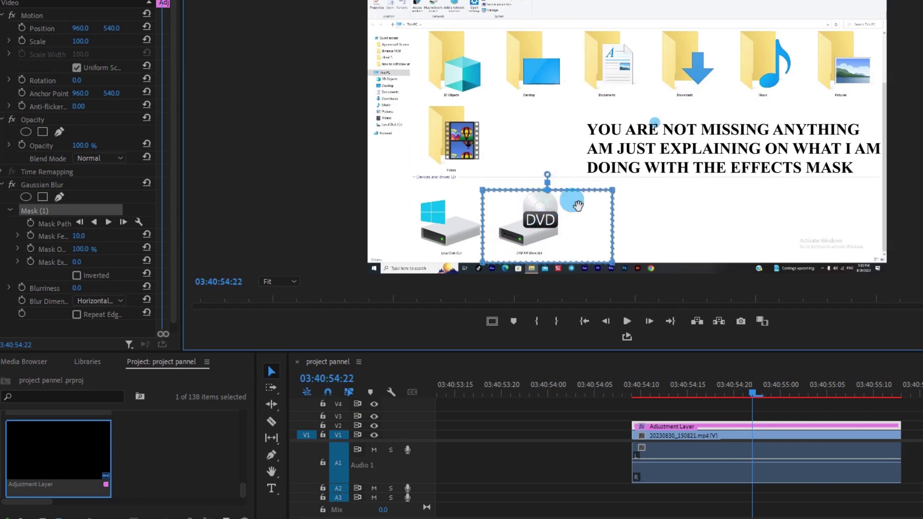
pyautogui.moveTo(556, 239); pyautogui.dragTo(552, 235)
pyautogui.click(544, 220)
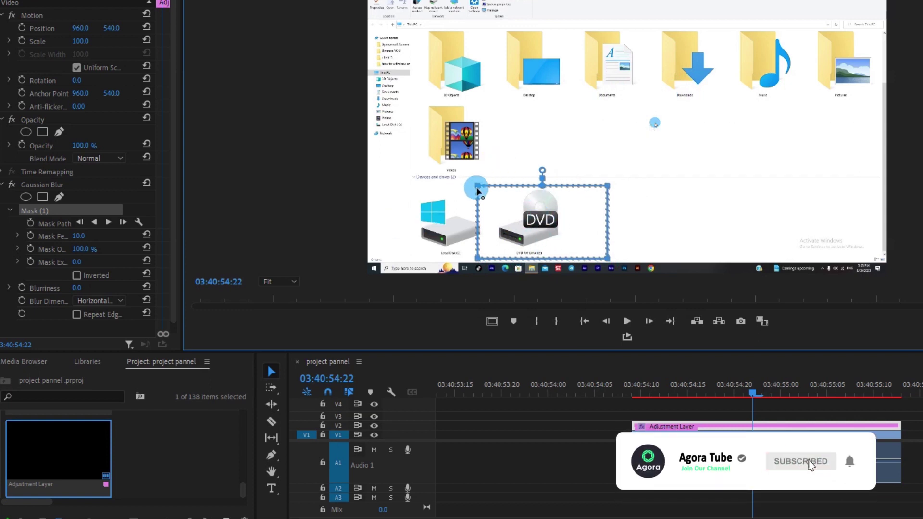
# Move the mask's four corner points inward so it forms a narrower rectangle closely enclosing the DVD drive icon.
pyautogui.moveTo(477, 187); pyautogui.dragTo(500, 191)
pyautogui.click(595, 191)
pyautogui.moveTo(613, 192); pyautogui.dragTo(586, 188)
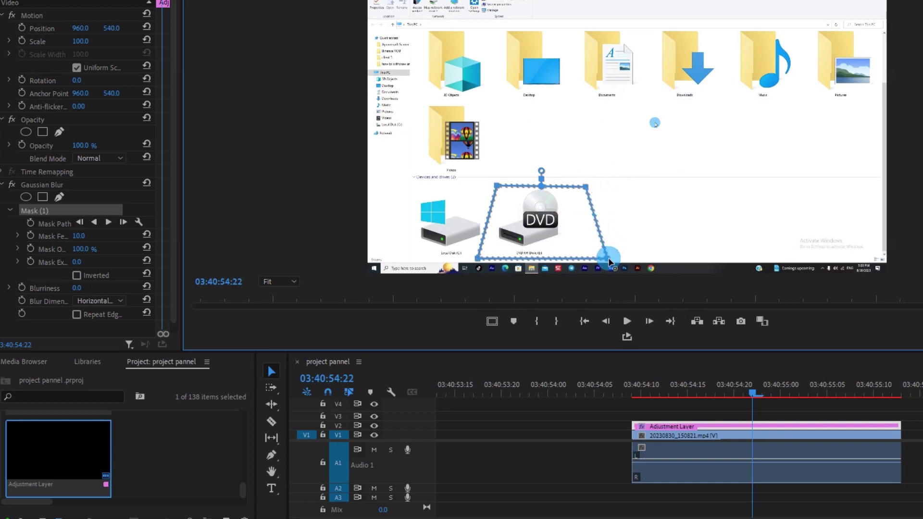
pyautogui.moveTo(604, 262); pyautogui.dragTo(590, 262)
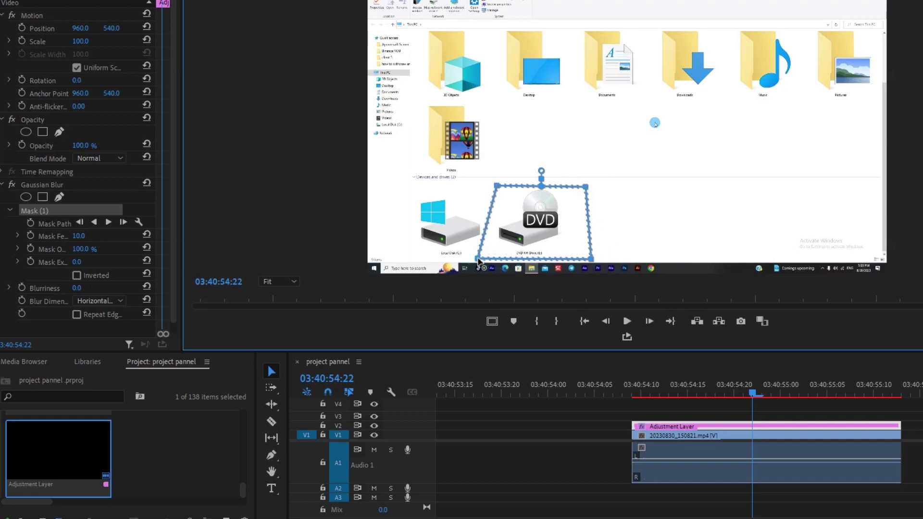
pyautogui.moveTo(479, 262); pyautogui.dragTo(497, 260)
pyautogui.click(591, 258)
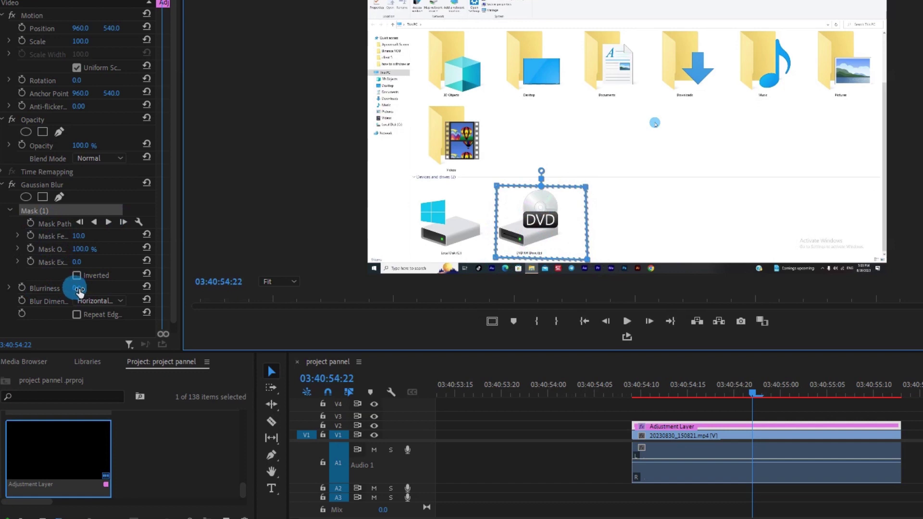
# Set the Gaussian Blur's Blurriness to 53.
pyautogui.click(79, 289)
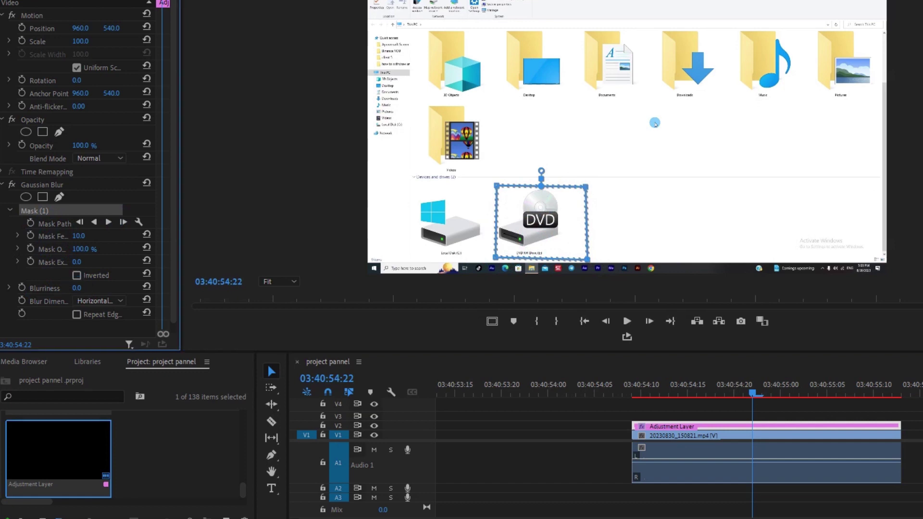
pyautogui.moveTo(84, 289); pyautogui.dragTo(104, 289)
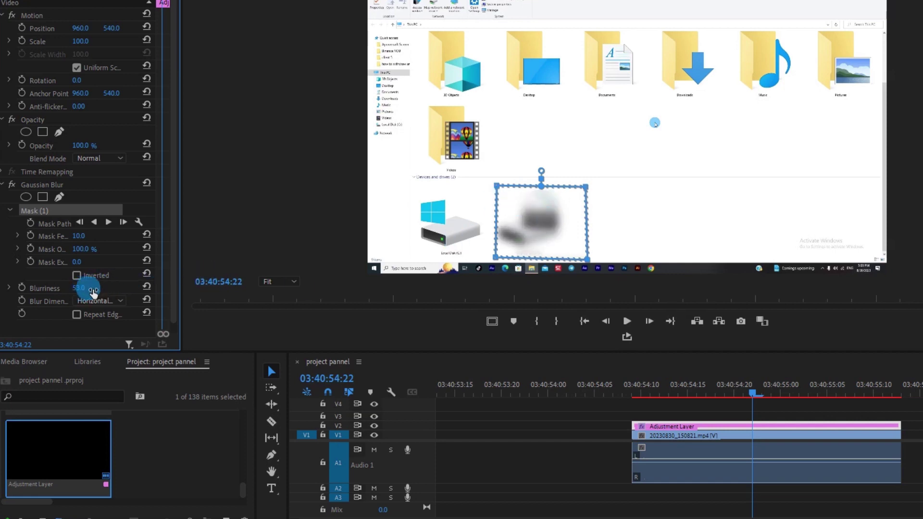
pyautogui.click(81, 288)
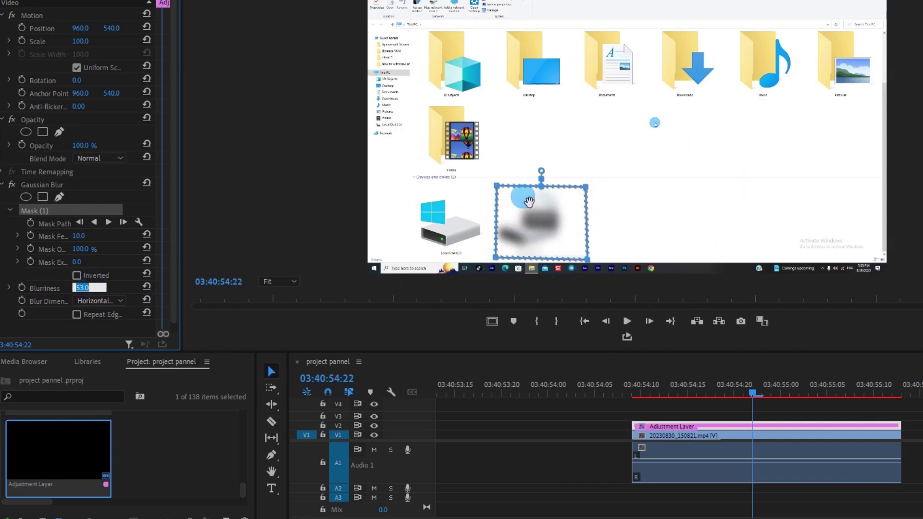
pyautogui.click(722, 214)
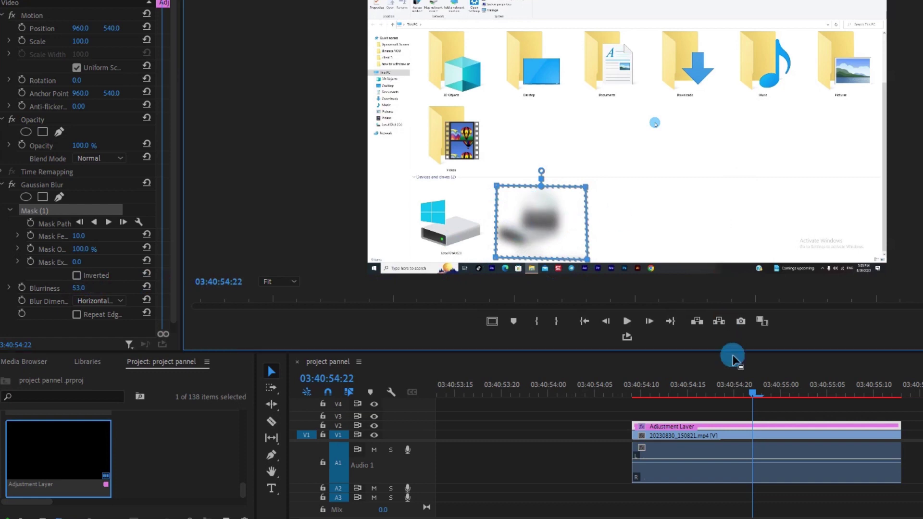
# Play the sequence twice from the start of the adjustment layer to check the masked blur, stopping at 03:40:54:24.
pyautogui.moveTo(753, 393); pyautogui.dragTo(637, 406)
pyautogui.press('space')
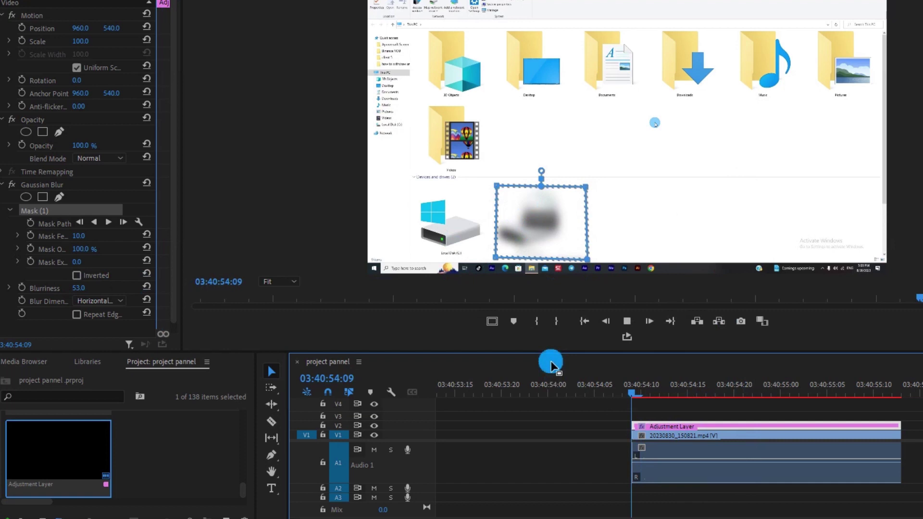
pyautogui.click(627, 322)
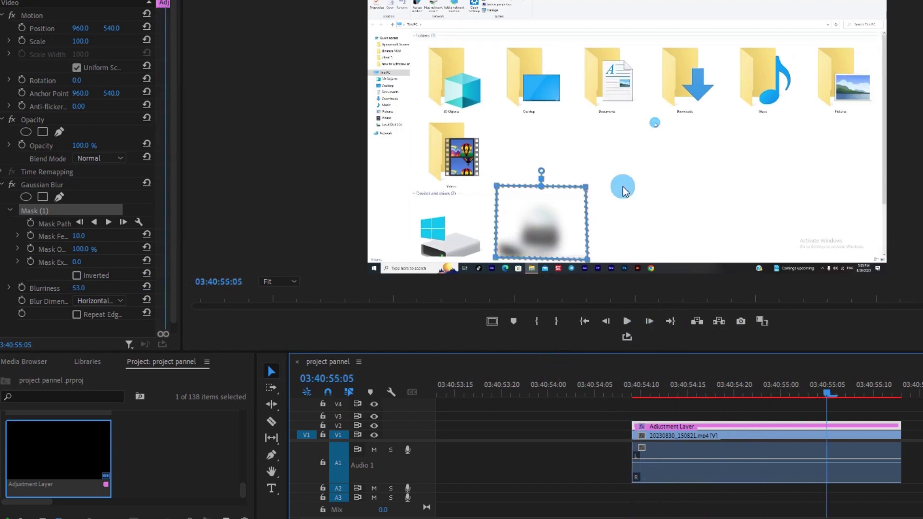
pyautogui.moveTo(826, 393); pyautogui.dragTo(637, 406)
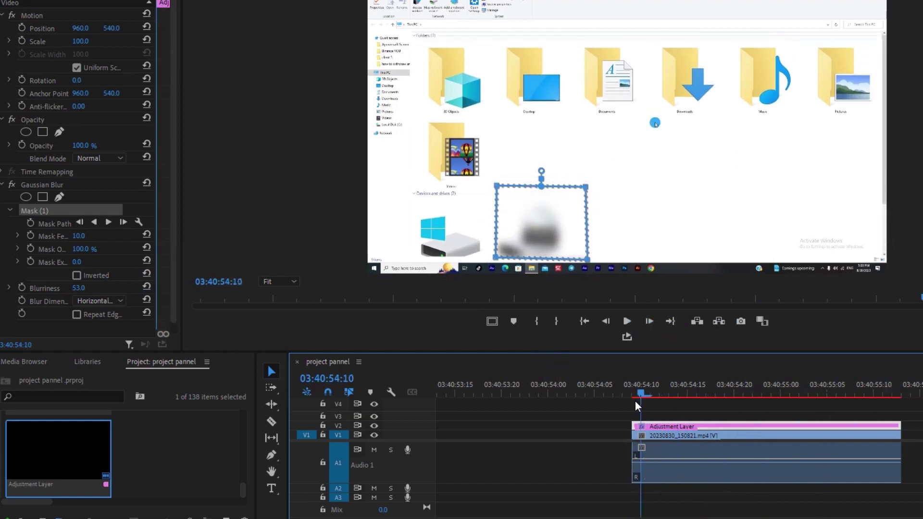
pyautogui.press('space')
pyautogui.press('space')
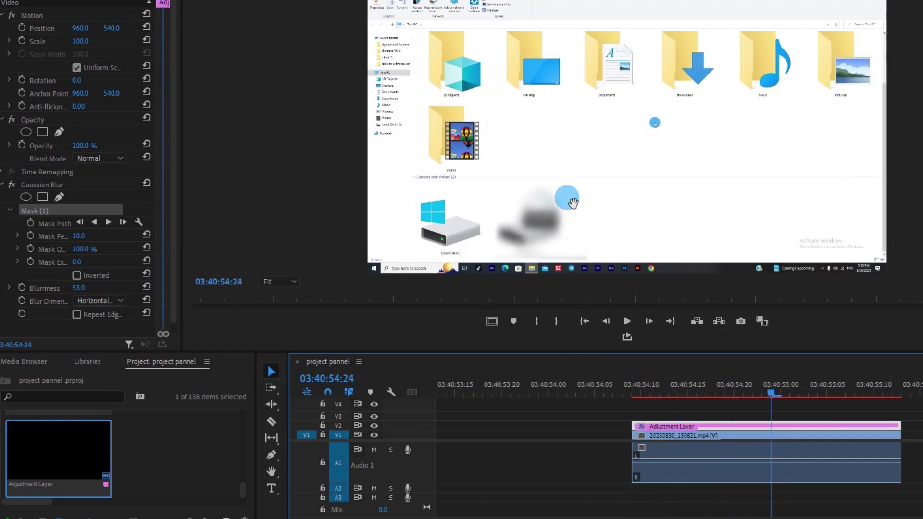
pyautogui.click(684, 226)
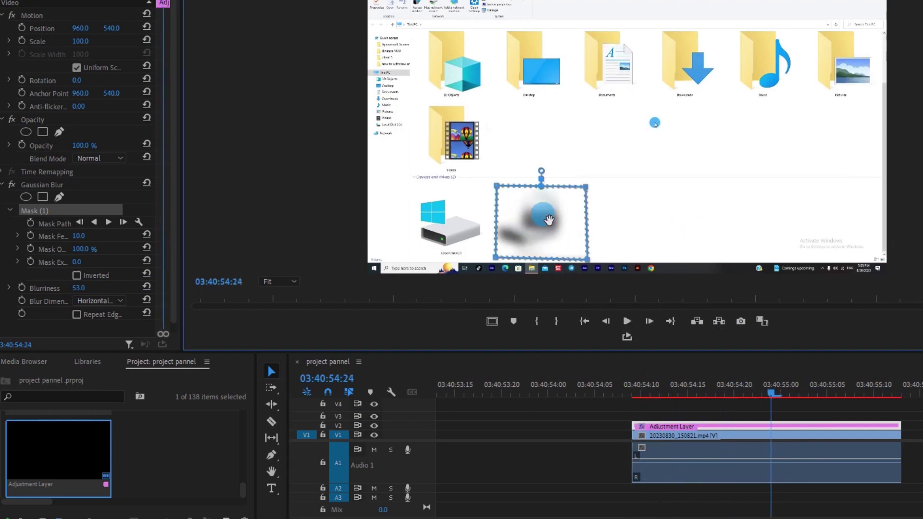